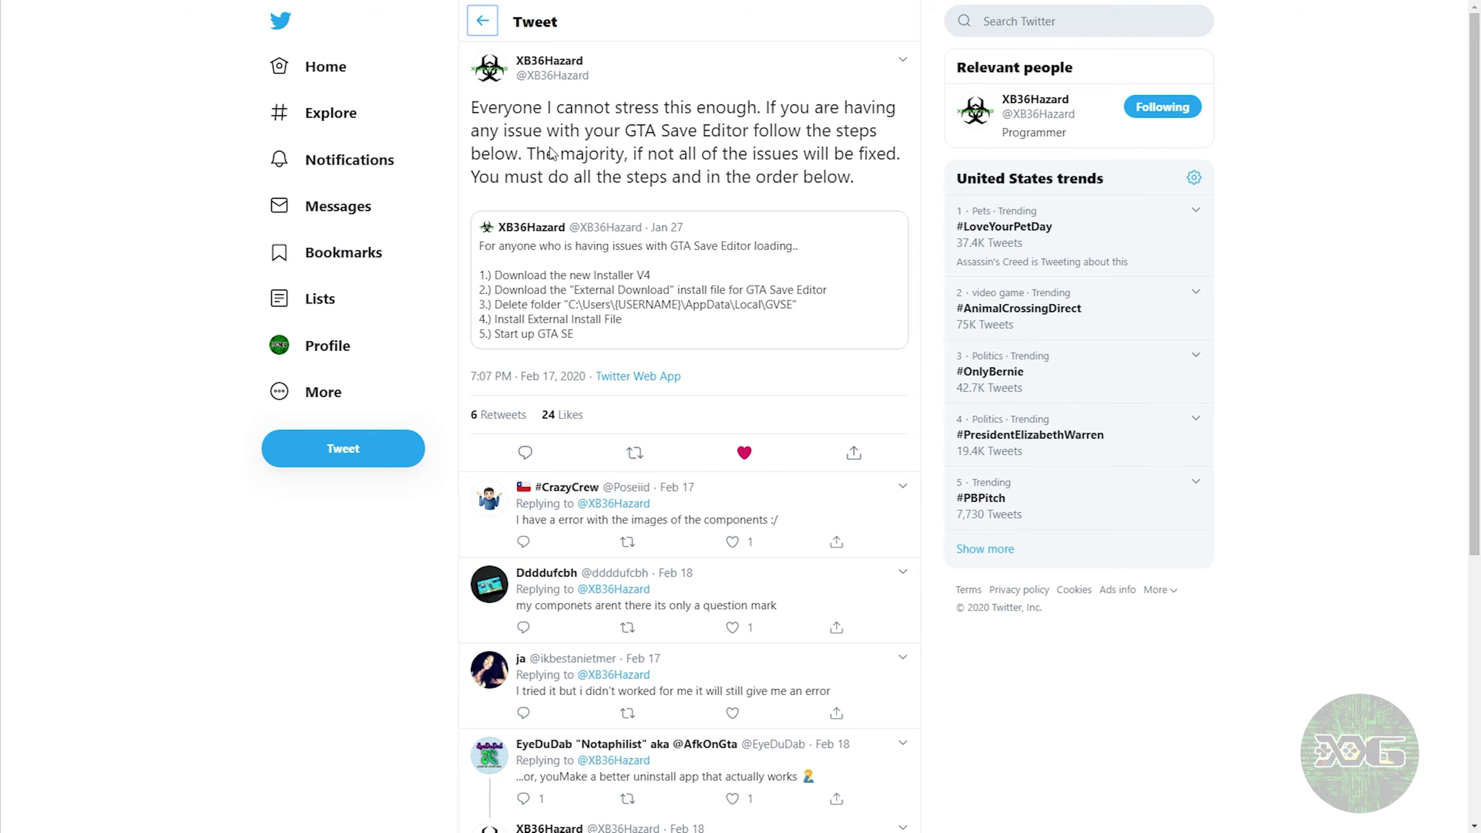
- Decline the available program update and uninstall GTA Save Editor from the Windows list of installed apps
mouse_move(545, 77)
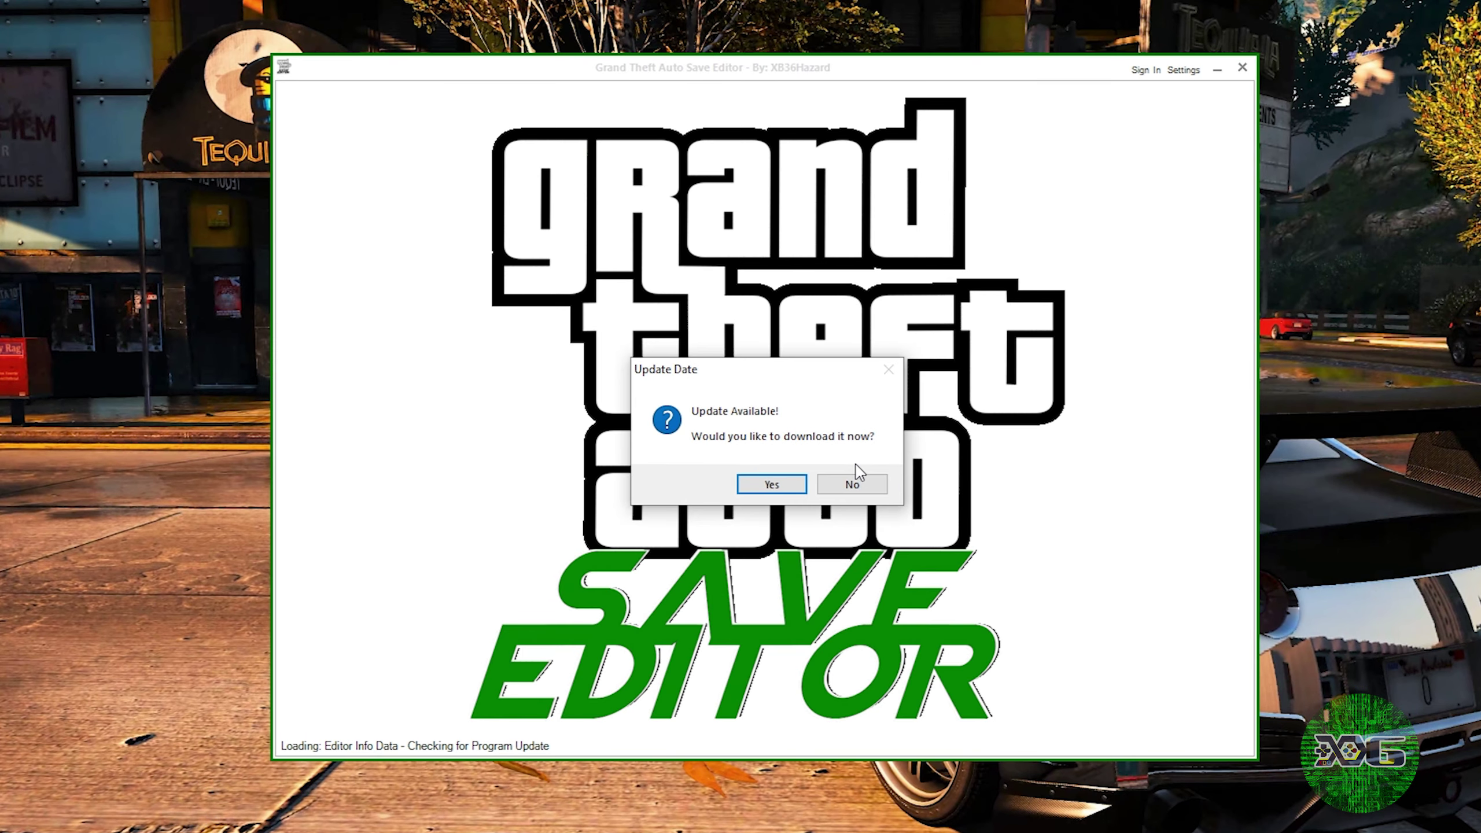
left_click(855, 483)
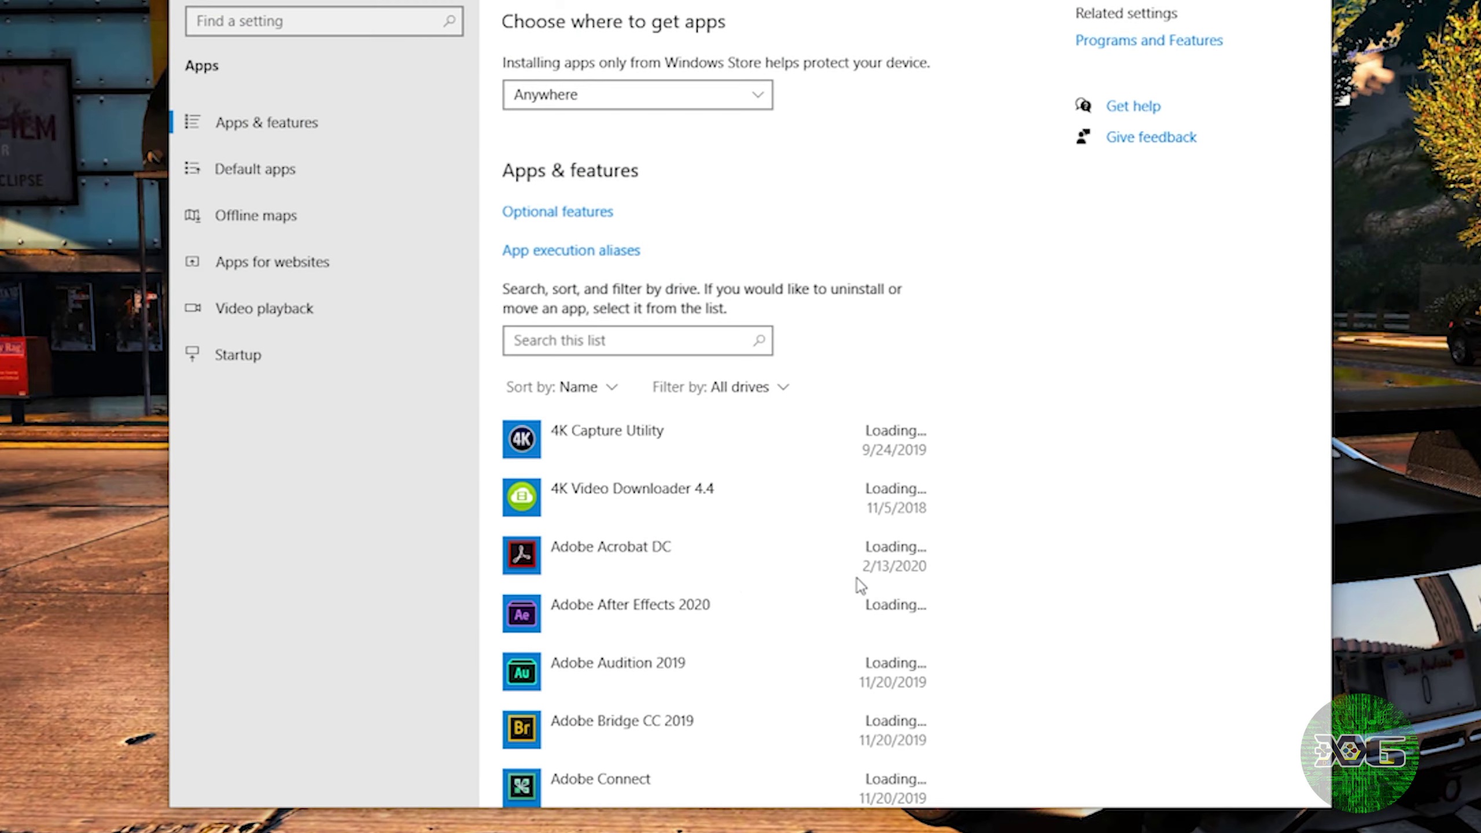
scroll(858, 582, "down", 20)
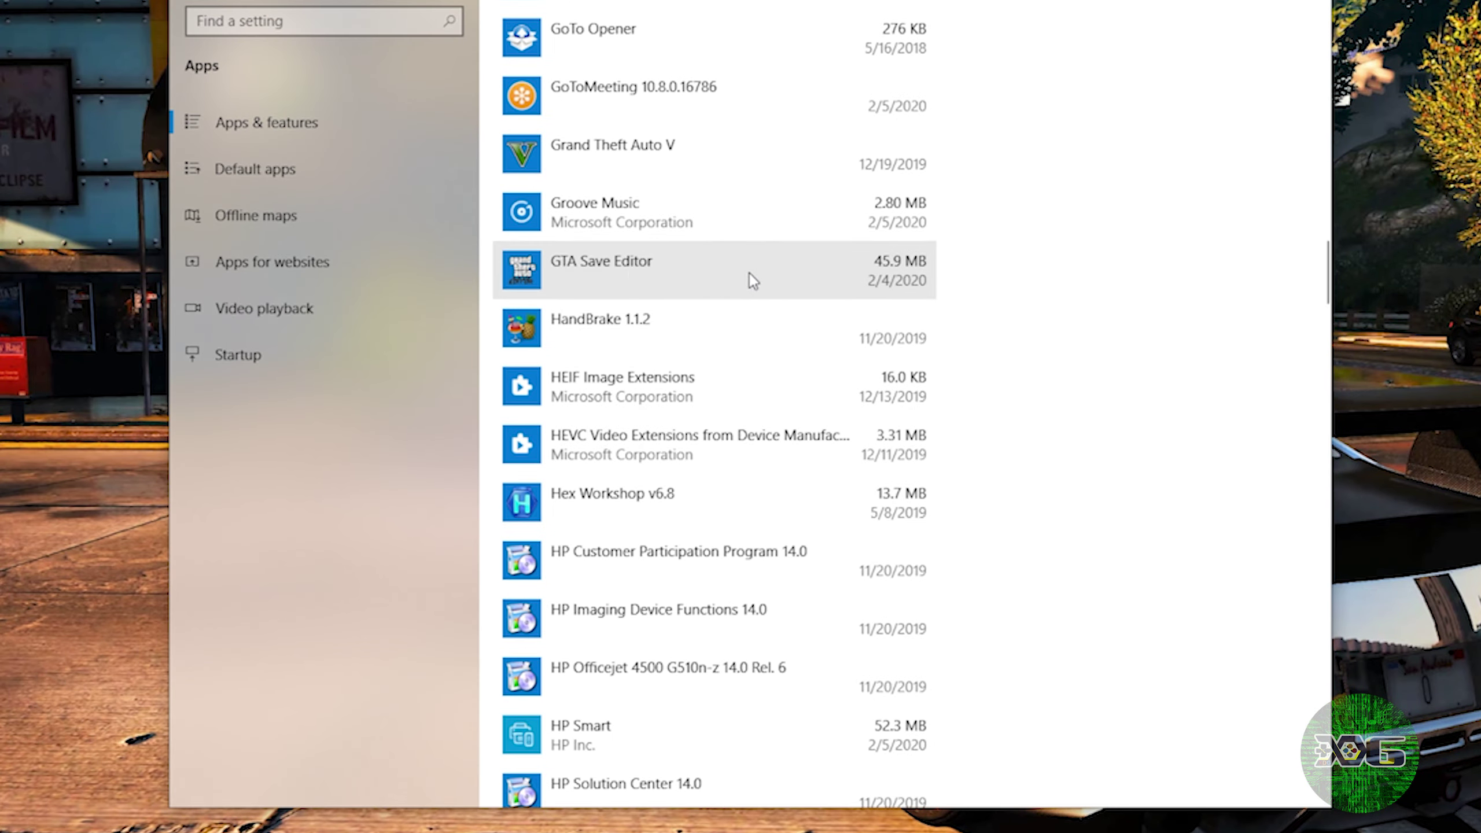
left_click(752, 280)
left_click(880, 351)
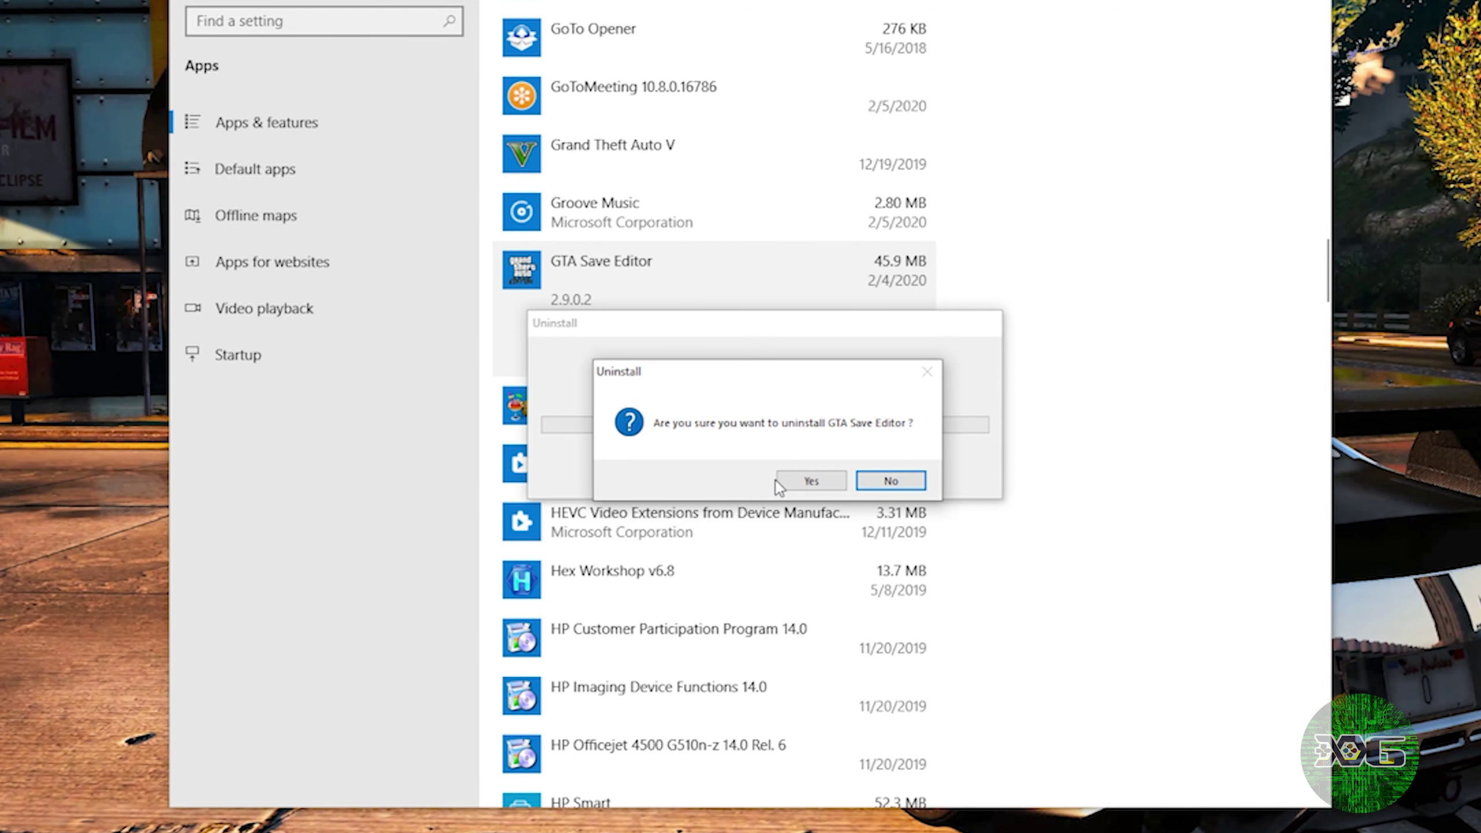
left_click(781, 480)
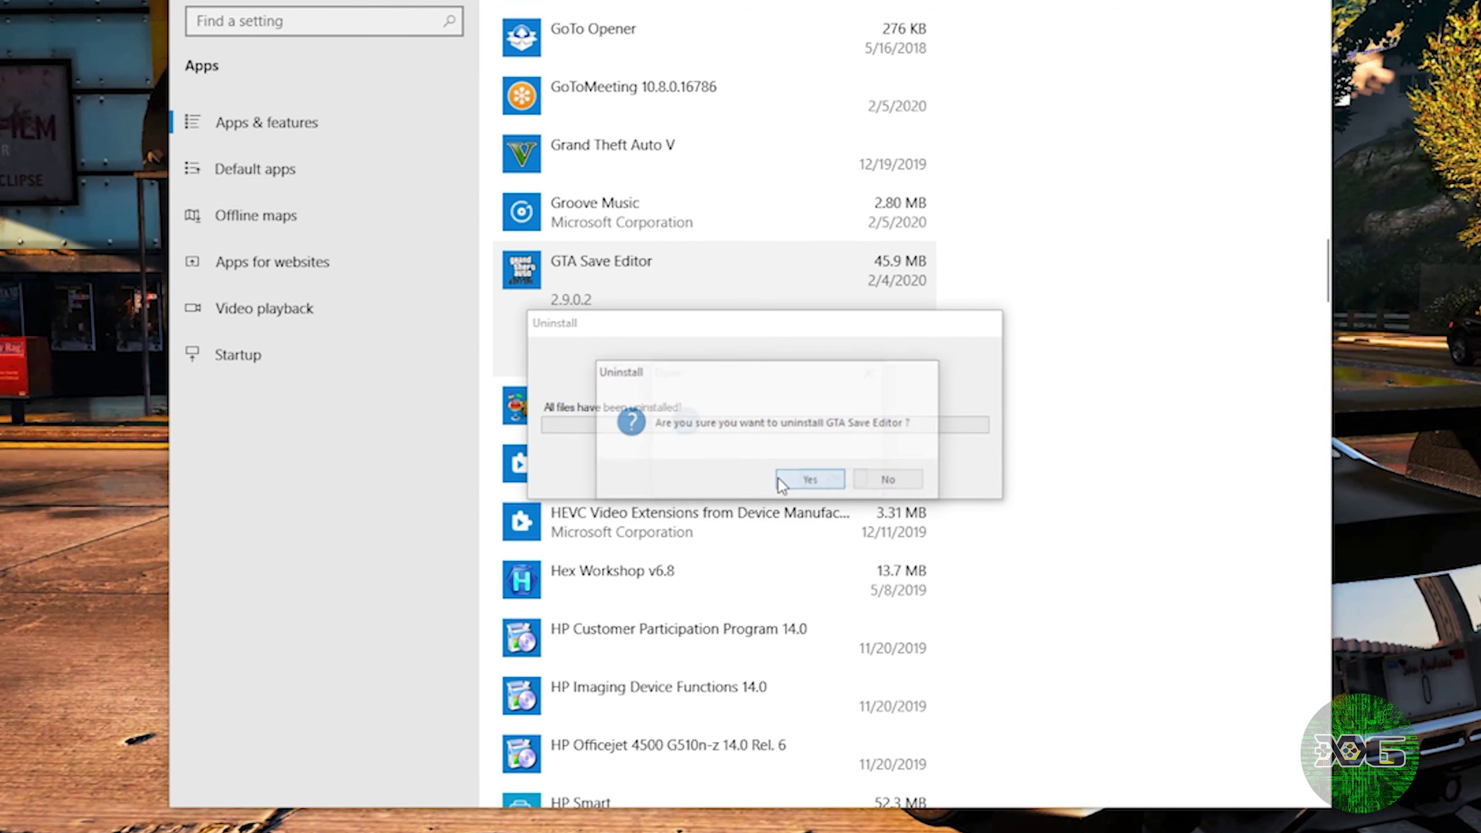
left_click(813, 484)
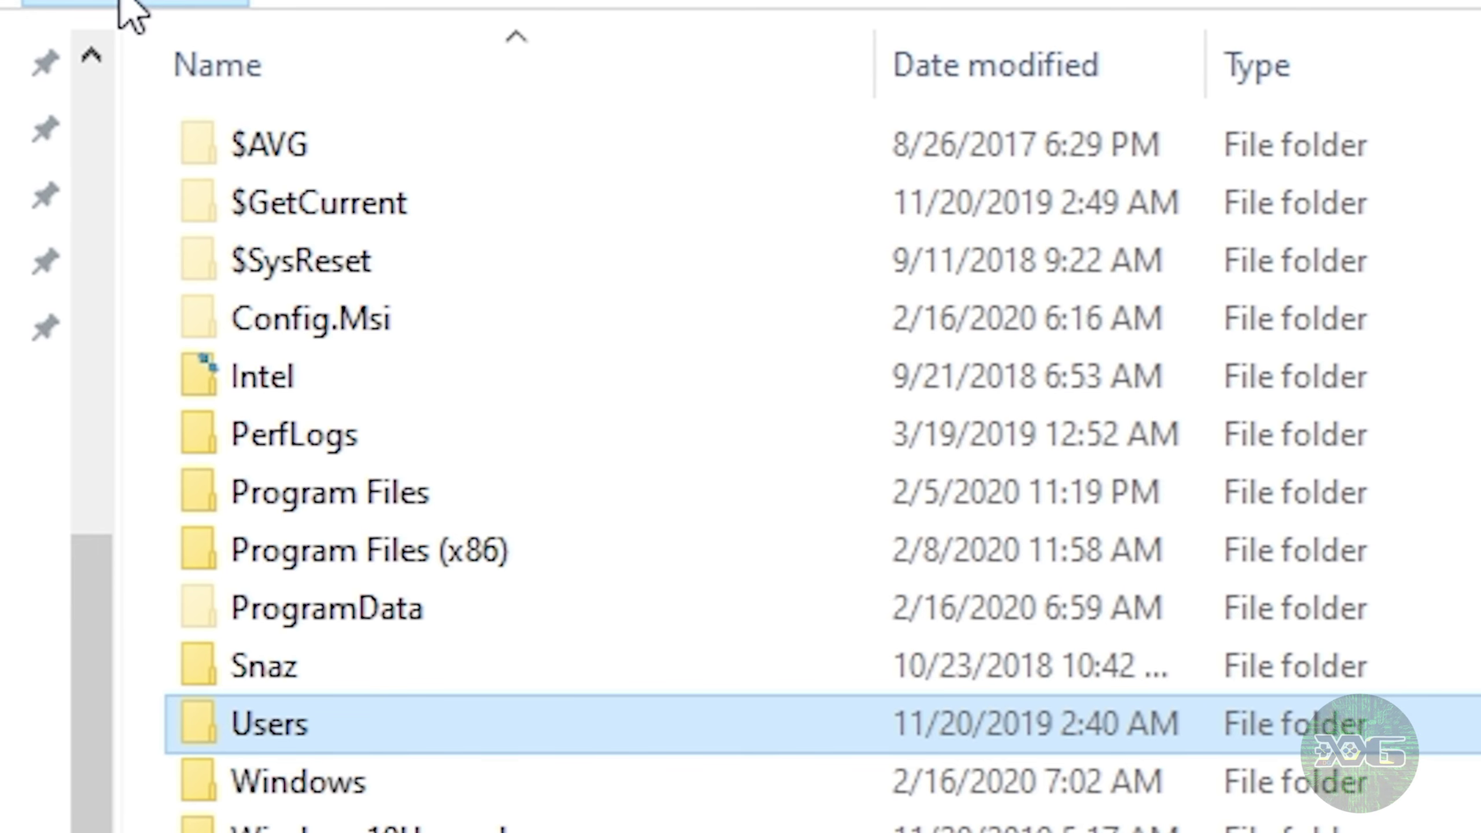
- In File Explorer, open the GVSE folder under the user profile's AppData\Local folder on drive C
double_click(301, 734)
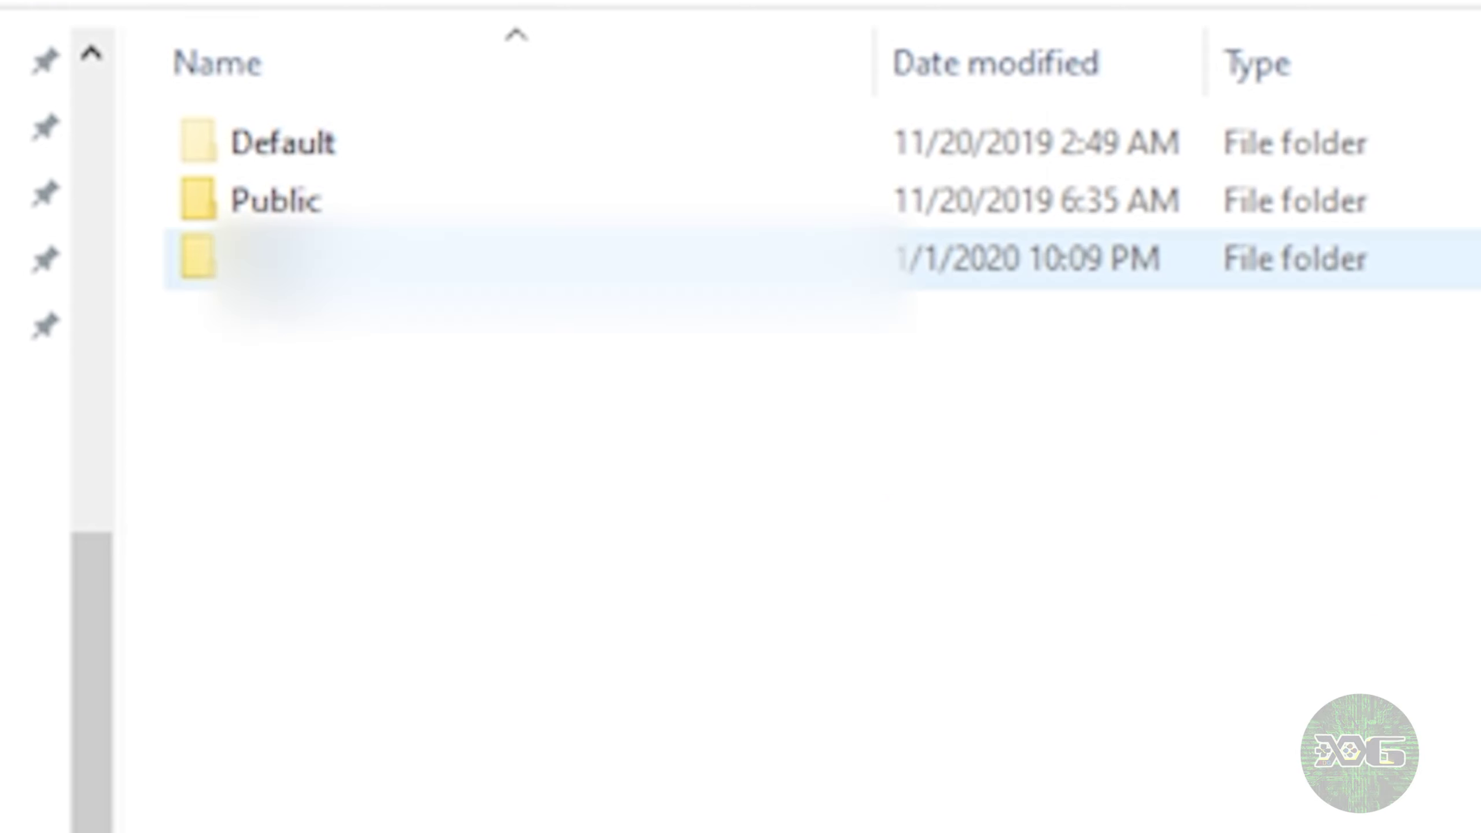
double_click(280, 268)
left_click(317, 385)
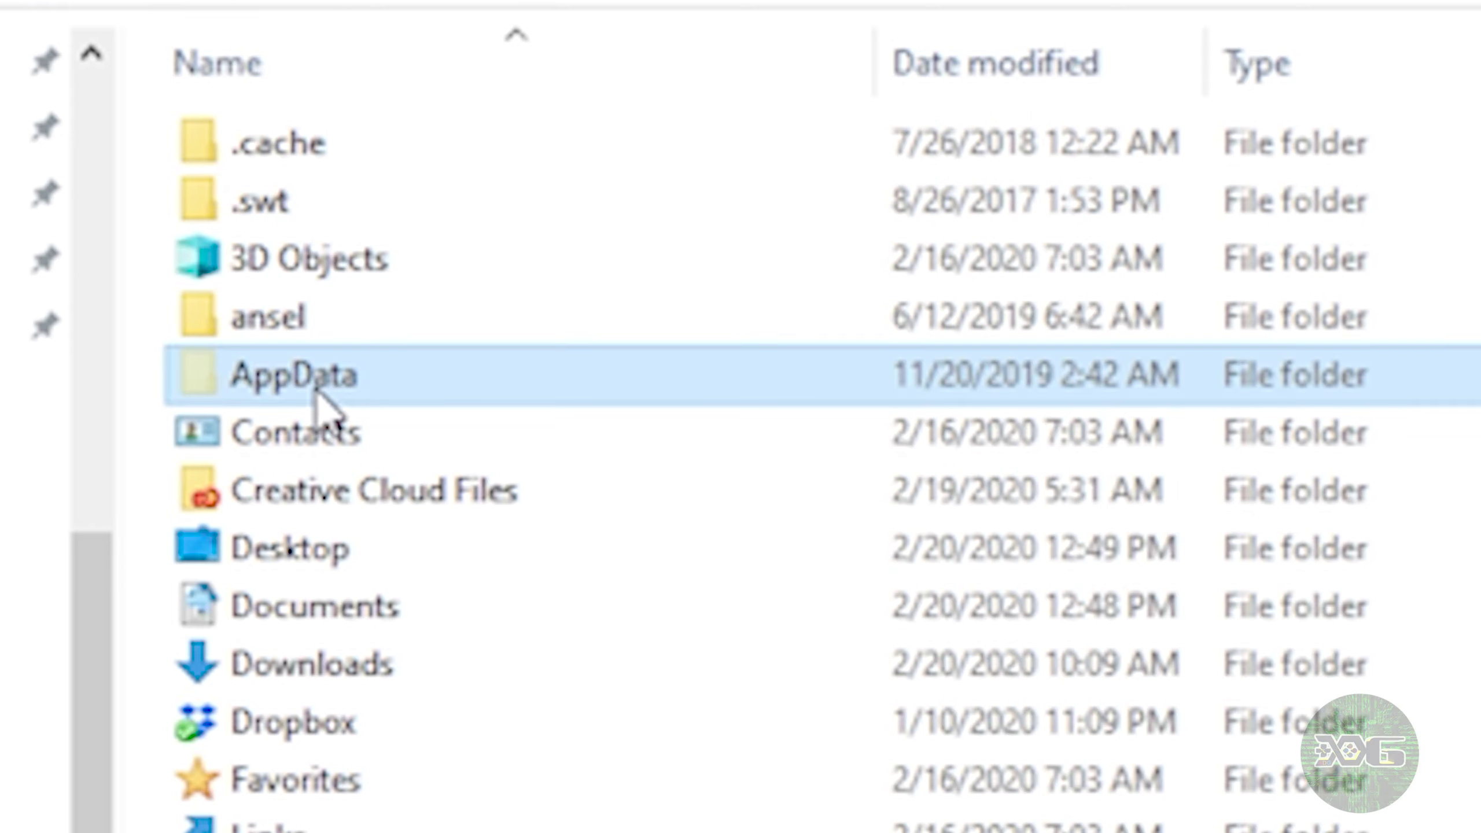
double_click(316, 390)
double_click(347, 146)
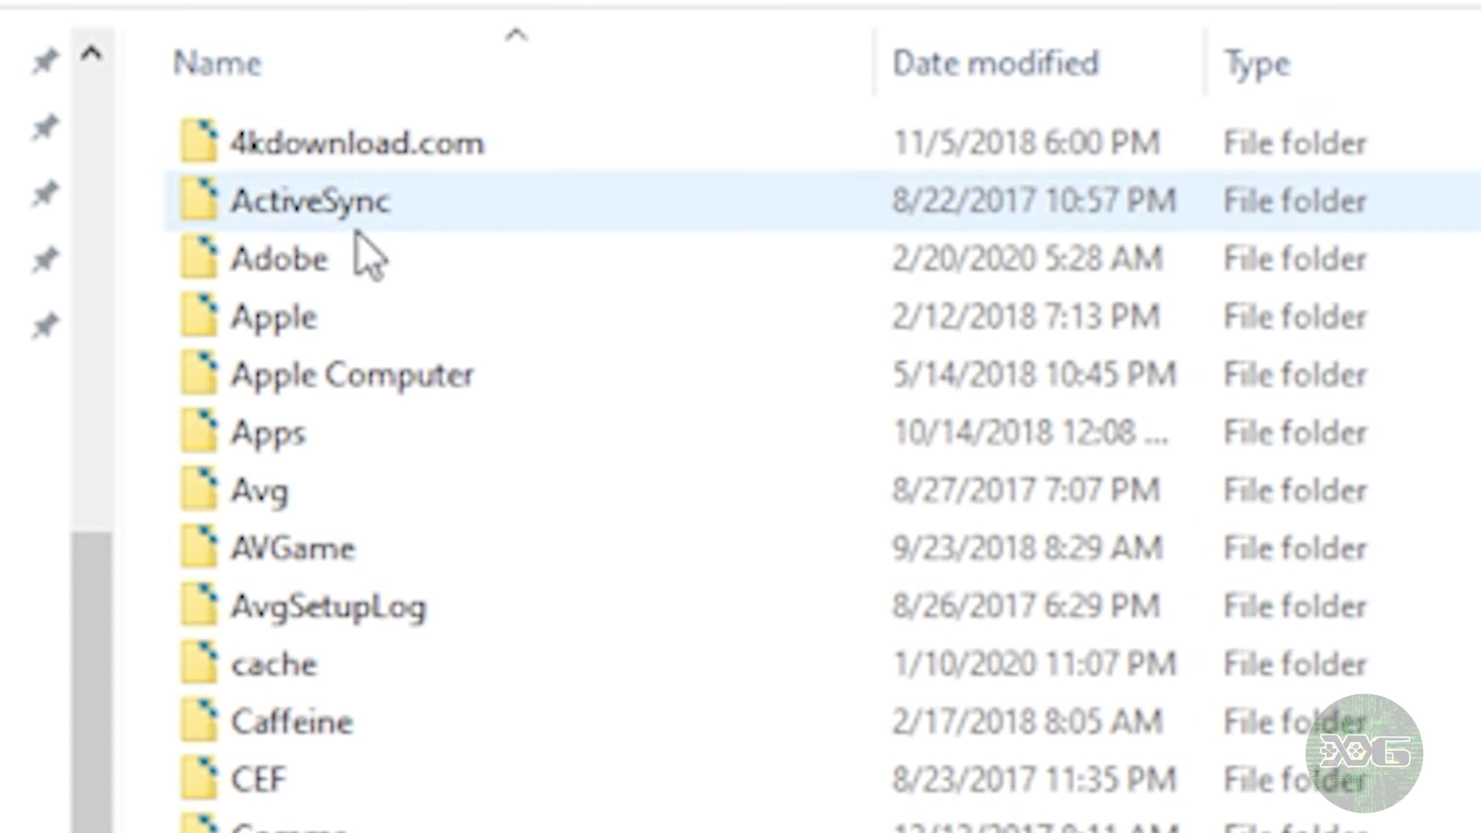
scroll(385, 583, "down", 5)
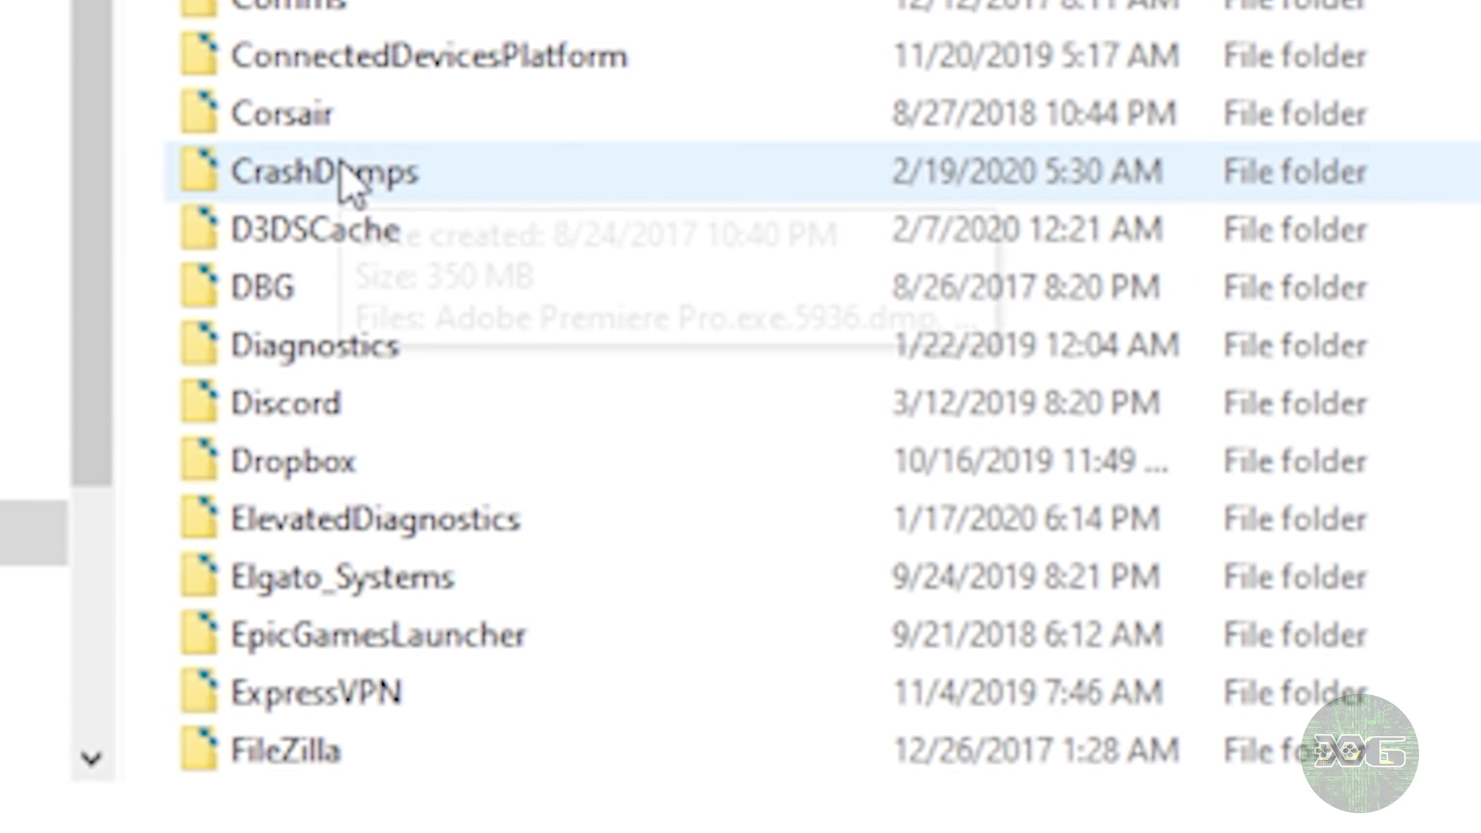
scroll(314, 404, "down", 3)
left_click(291, 592)
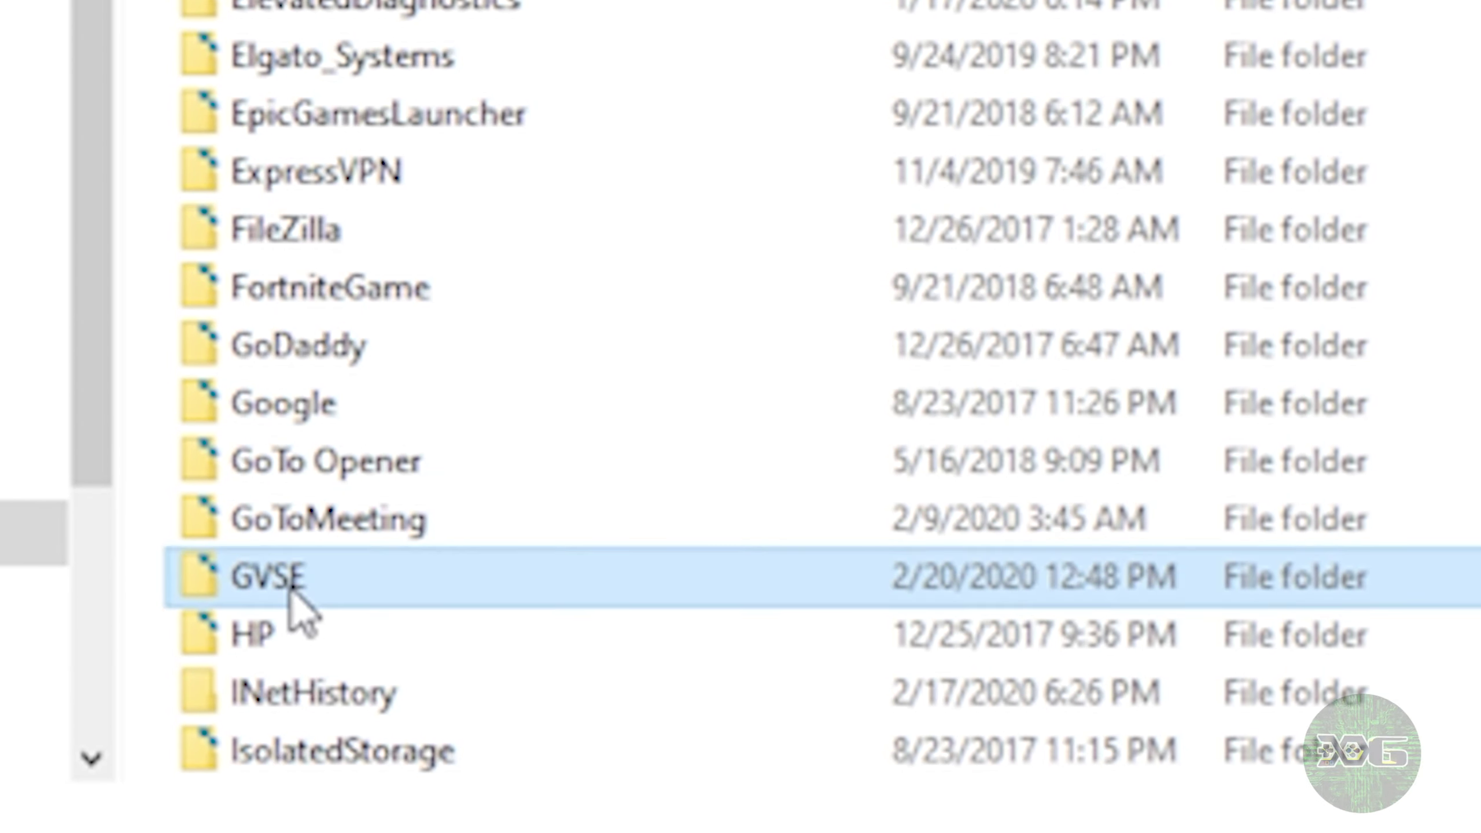
double_click(291, 591)
- Delete all files and subfolders inside the GVSE folder, moving them to the Recycle Bin
left_click_drag(482, 763, 461, 72)
right_click(460, 72)
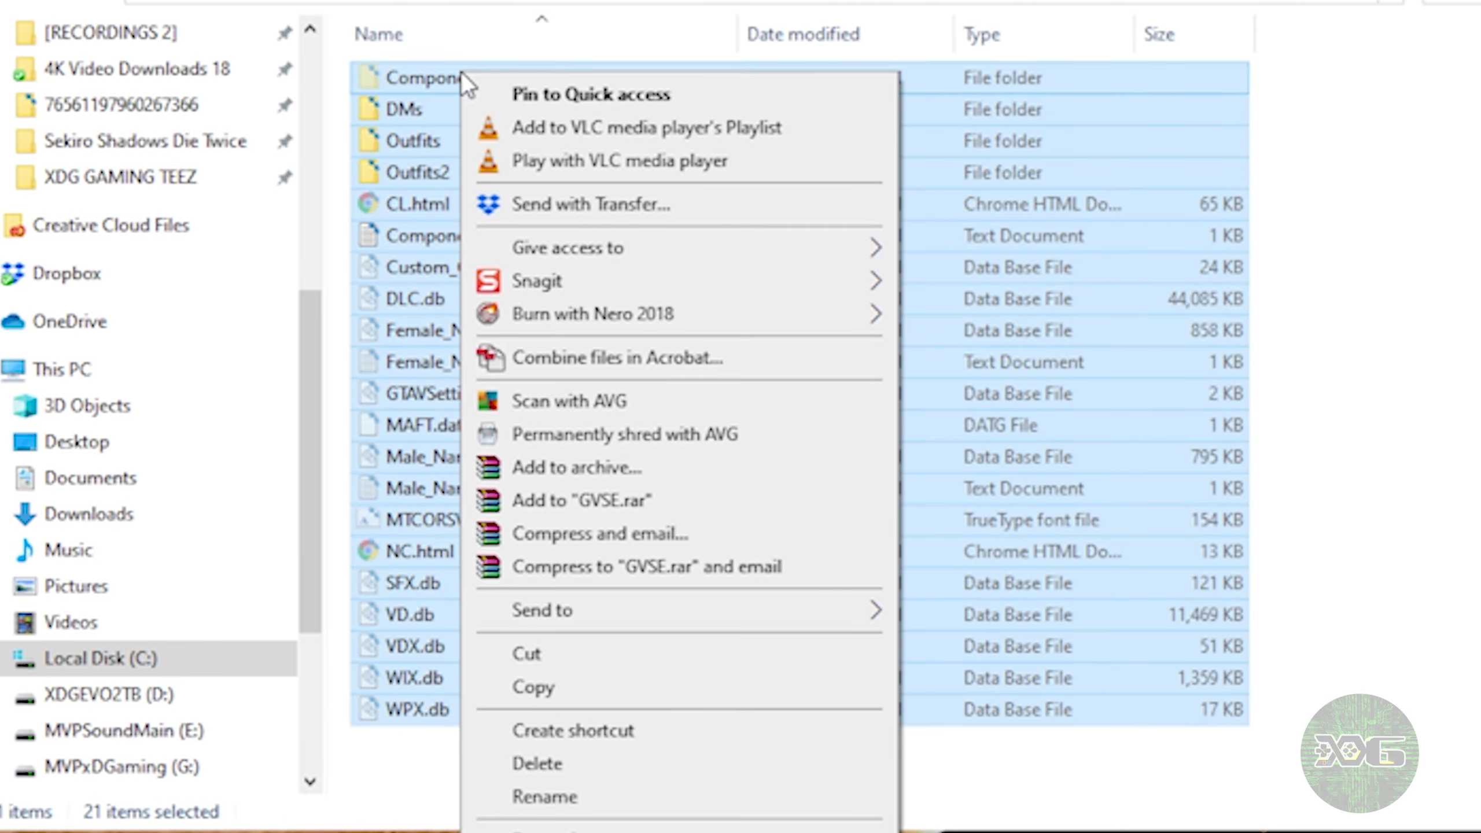
left_click(562, 759)
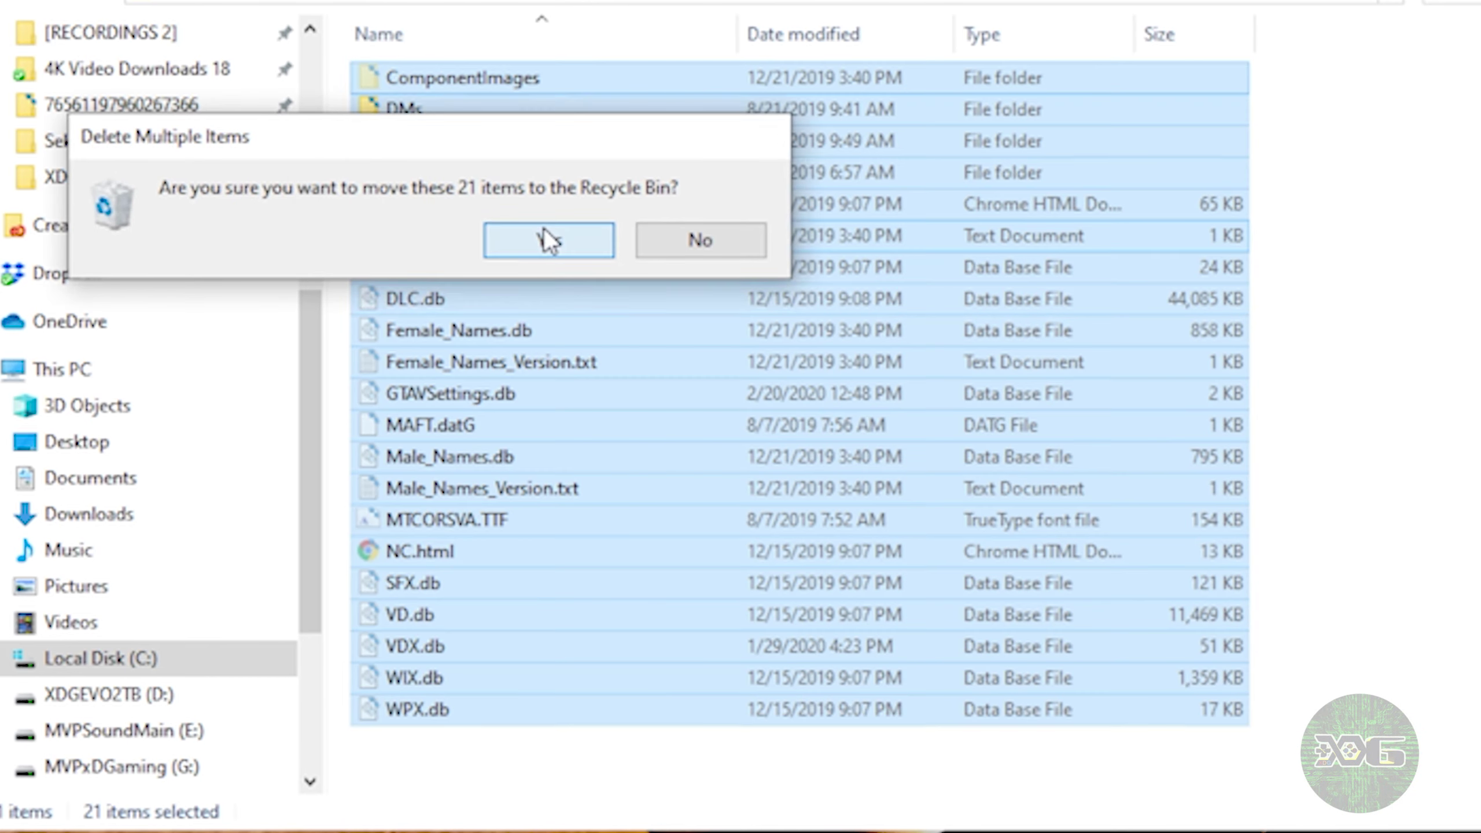
left_click(548, 239)
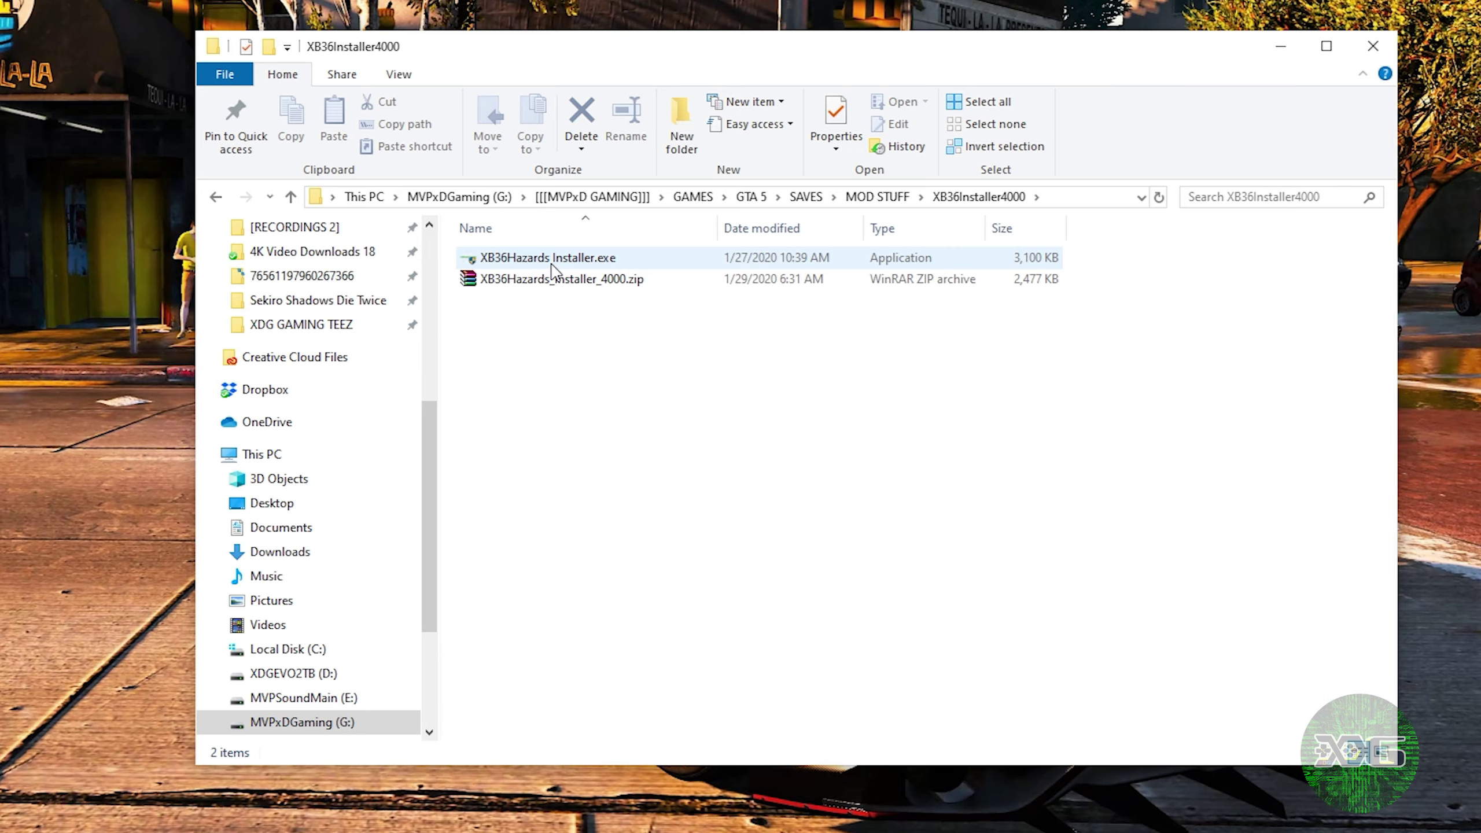
- Run XB36Hazards Installer.exe and start the full external download for GTA Save Editor
double_click(552, 270)
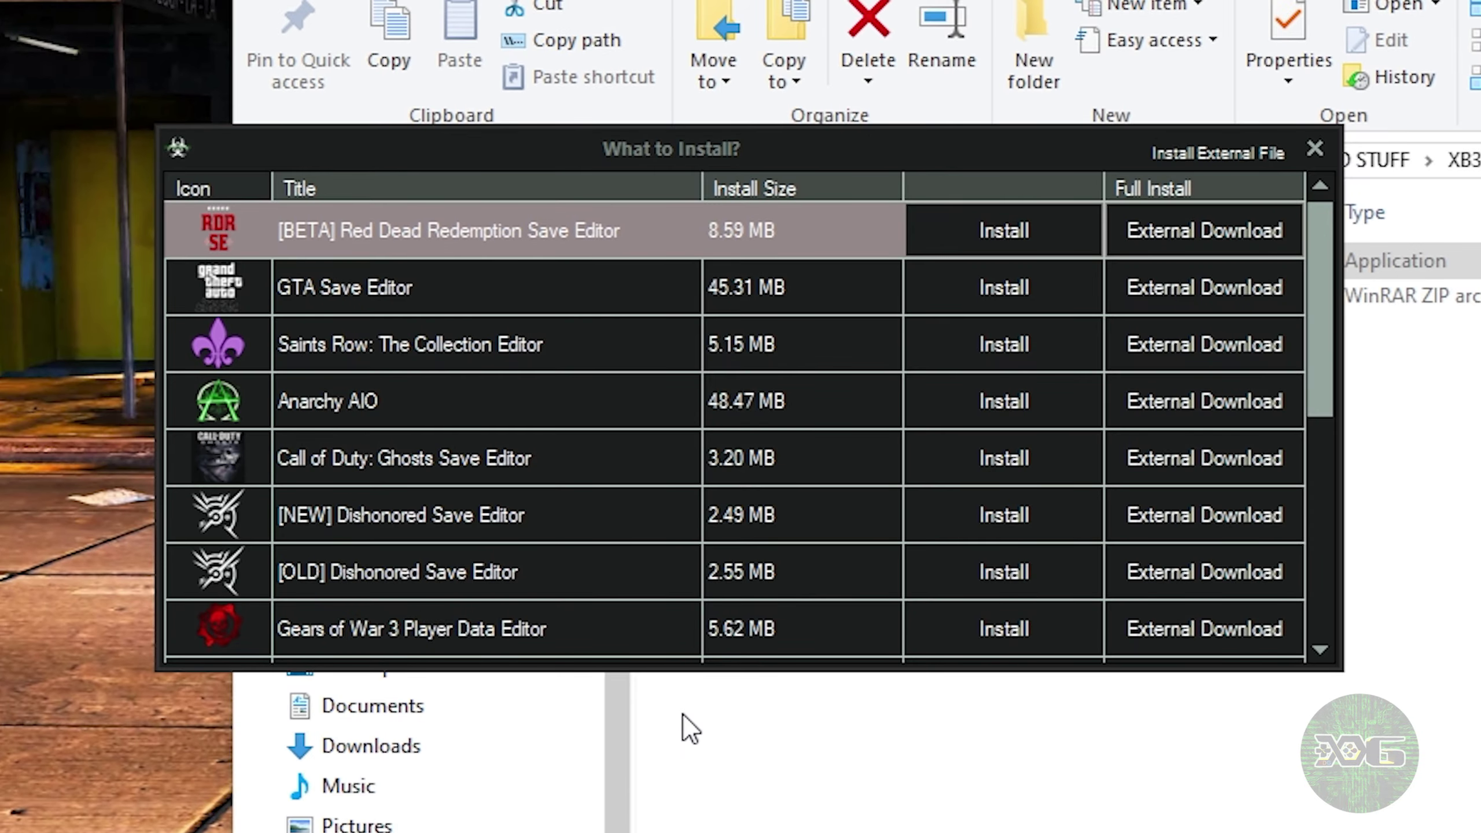
mouse_move(1134, 318)
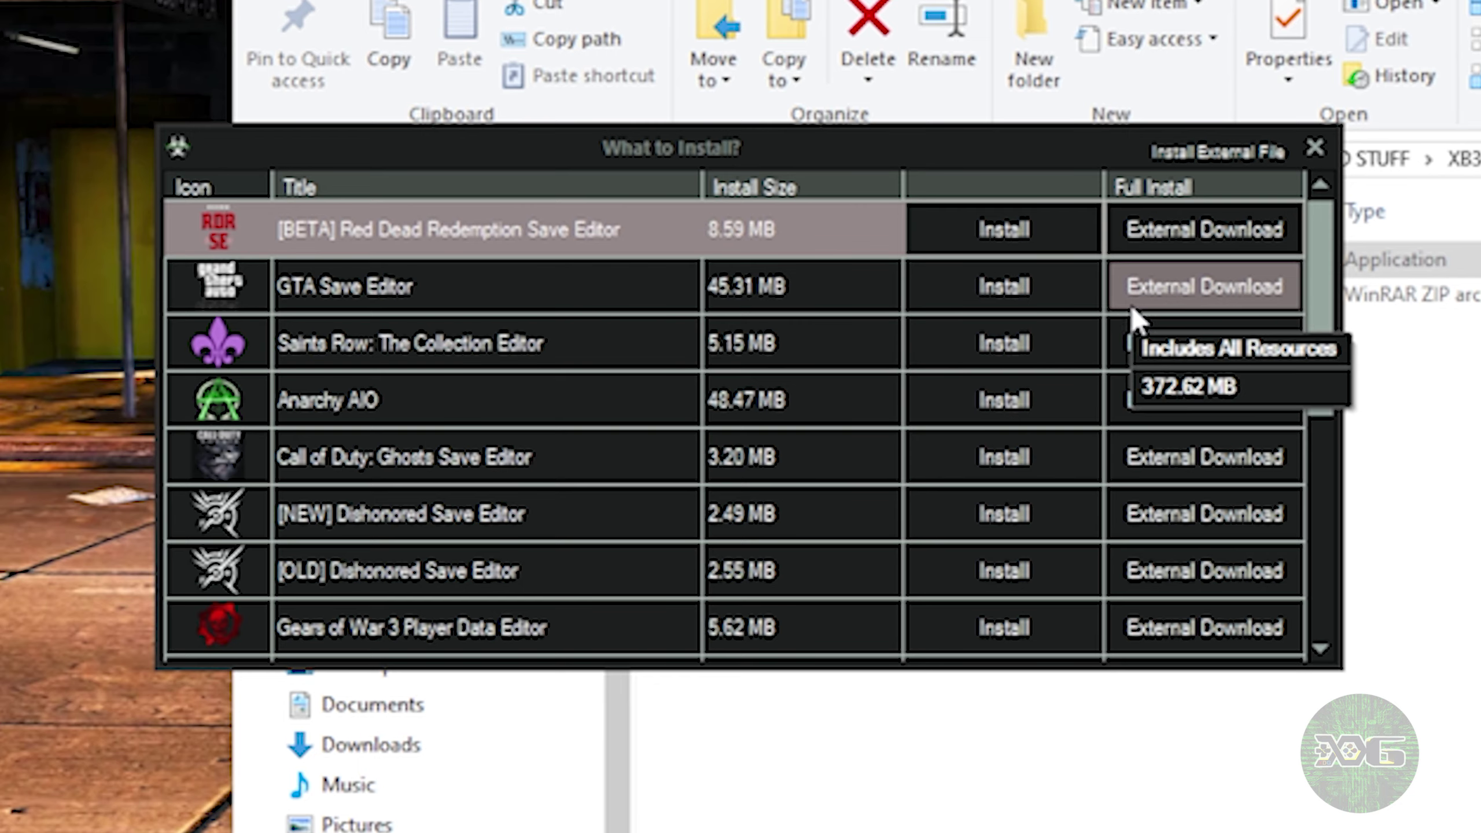
left_click(1194, 290)
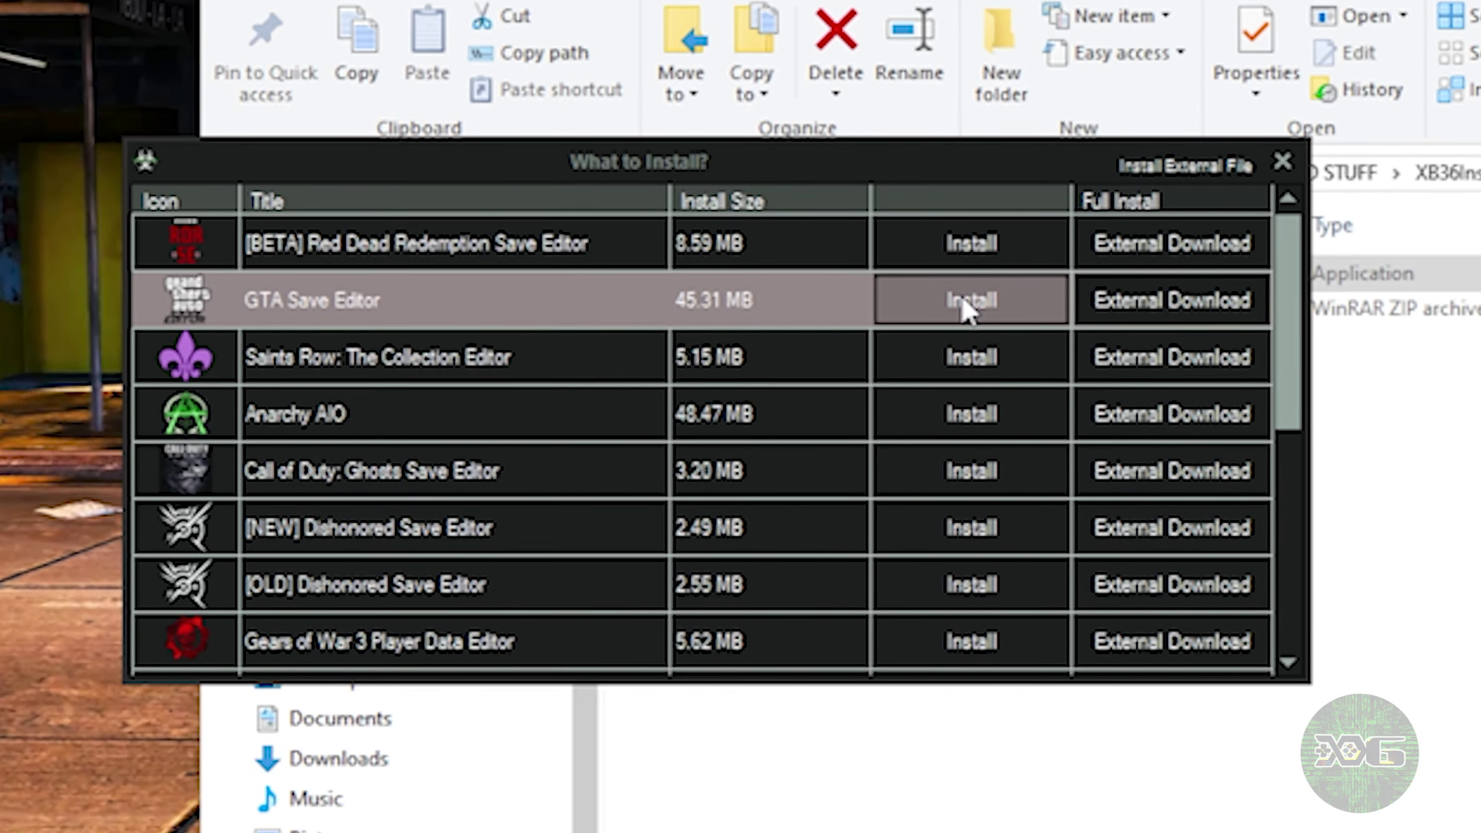
- Install GTA Save Editor through its setup wizard into C:\Program Files\GTA Save Editor
left_click(960, 294)
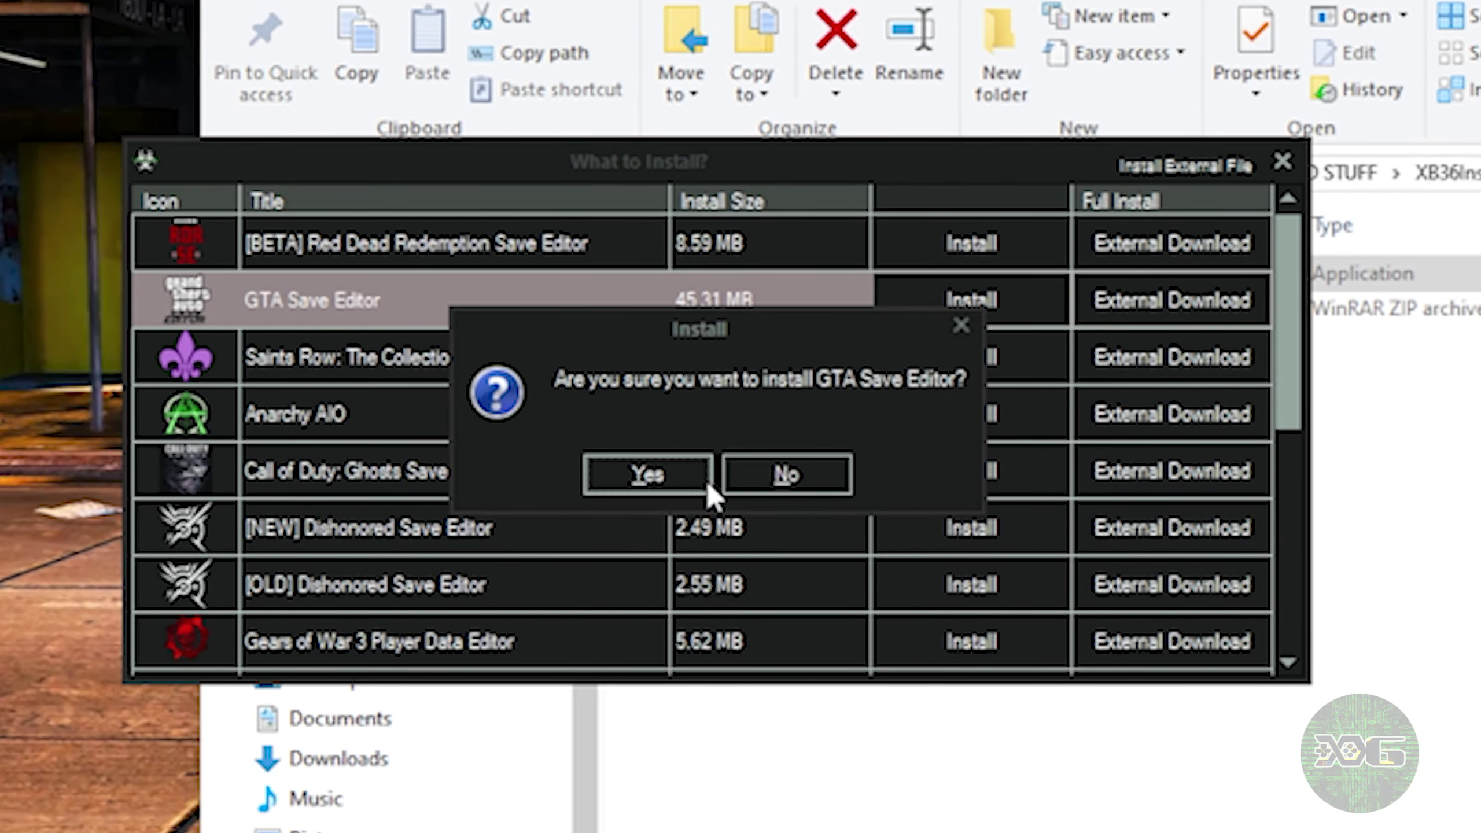
left_click(647, 483)
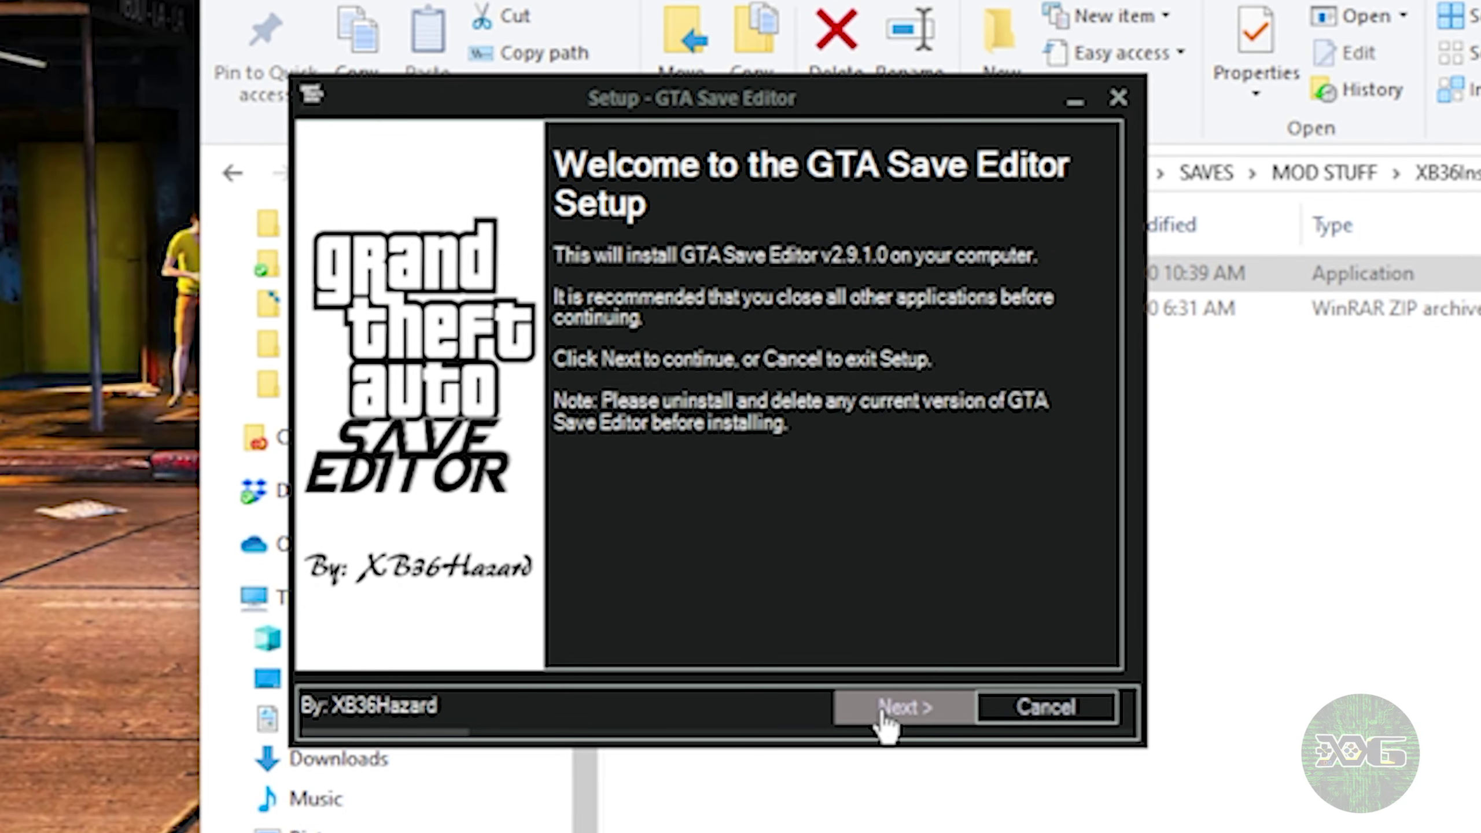
left_click(887, 725)
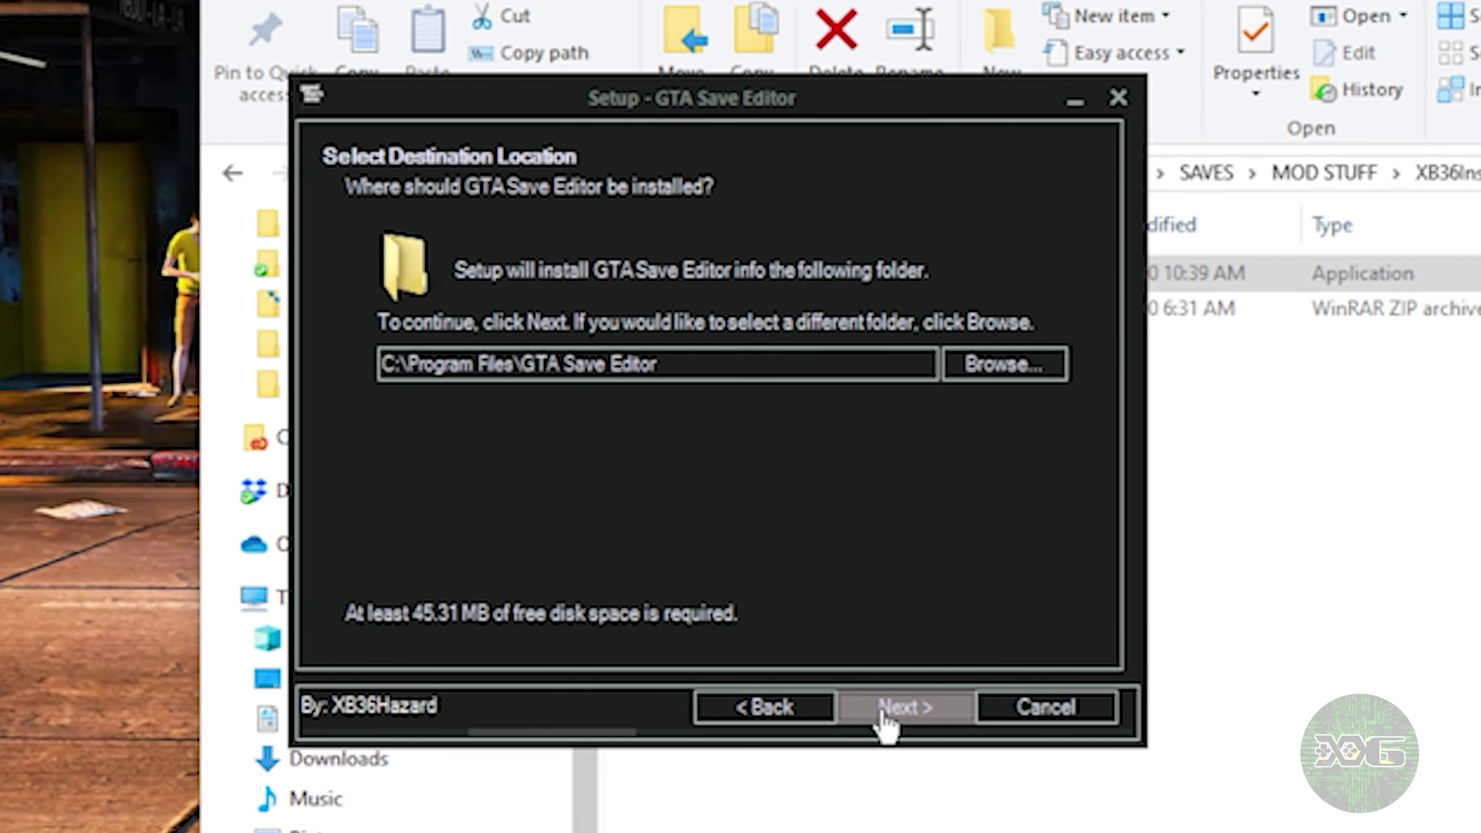
left_click(887, 723)
left_click(887, 723)
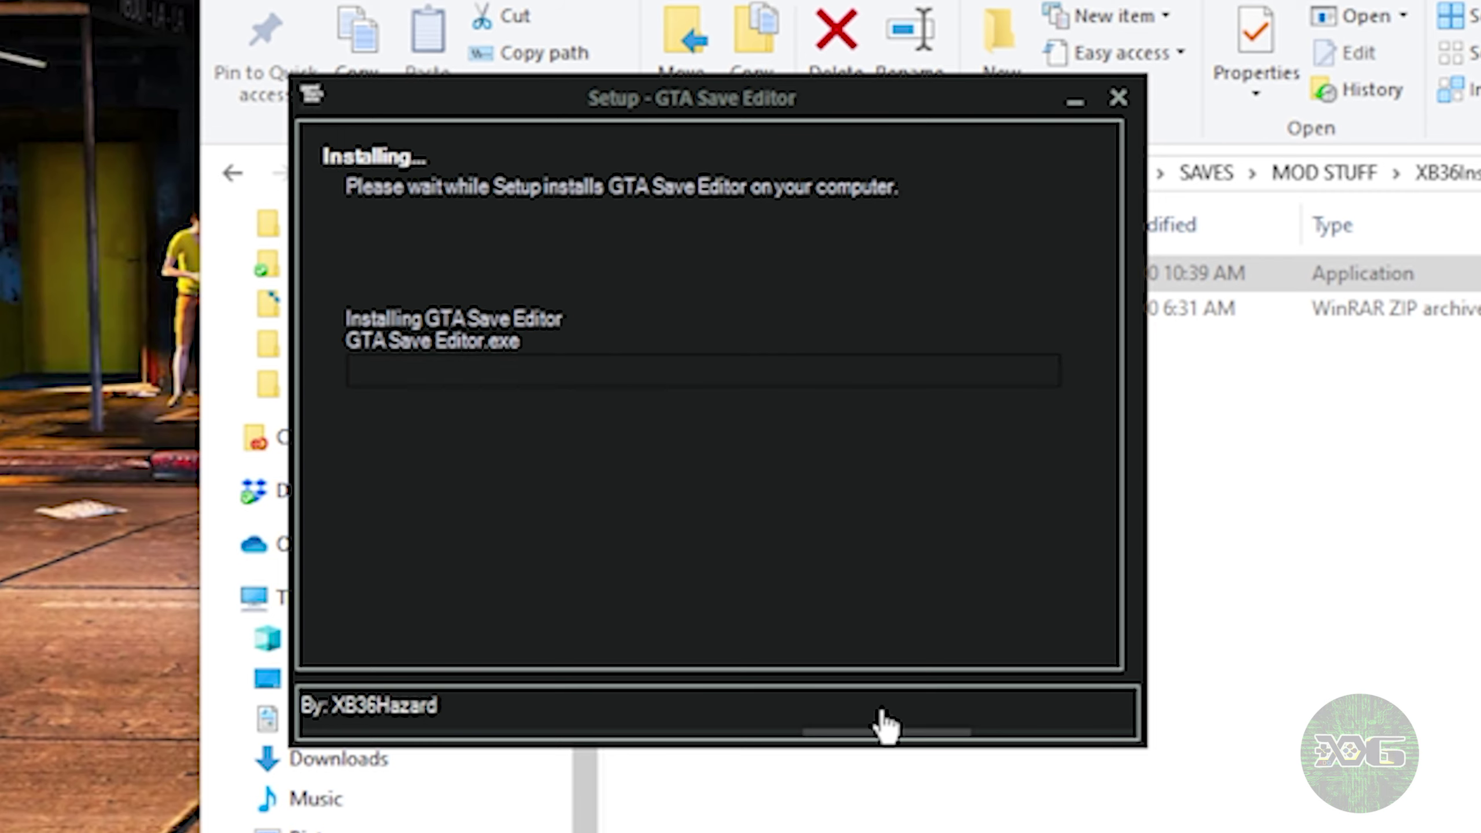
left_click(882, 714)
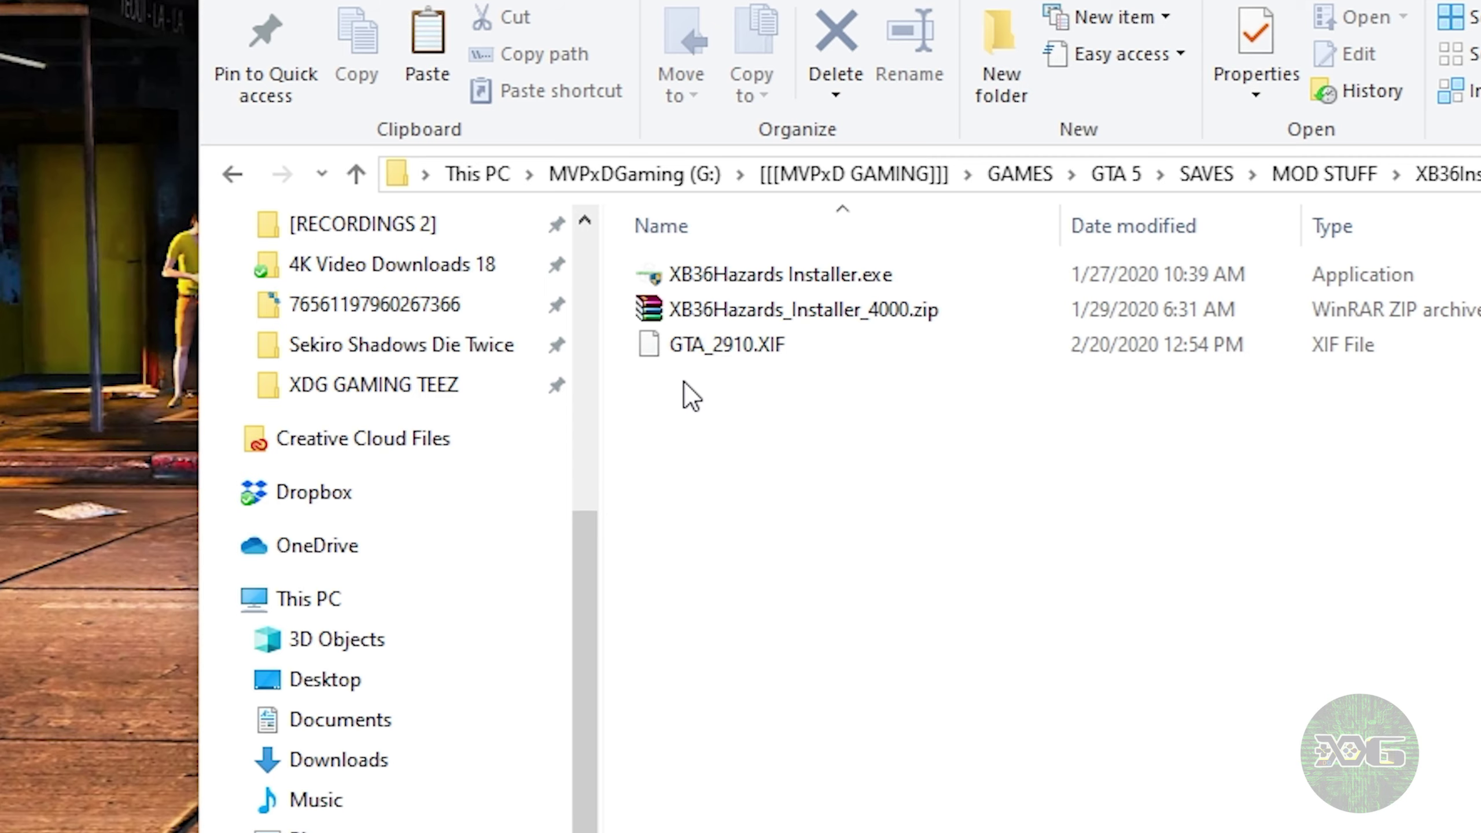
- Open GTA_2910.XIF with GTA Save Editor.exe from its Program Files folder, always using that app for .XIF files
double_click(736, 343)
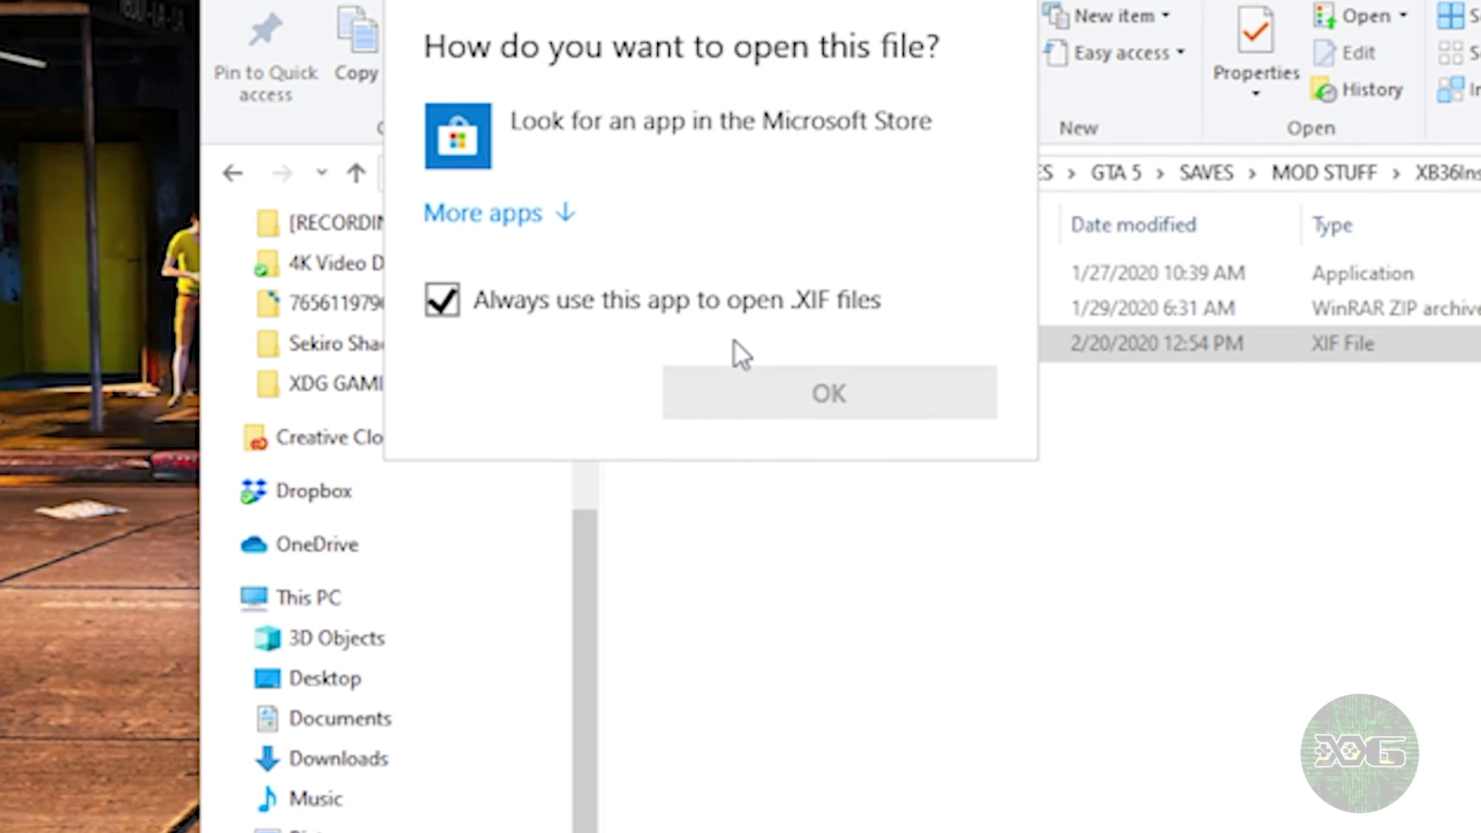
left_click(513, 215)
scroll(641, 525, "down", 5)
left_click(655, 618)
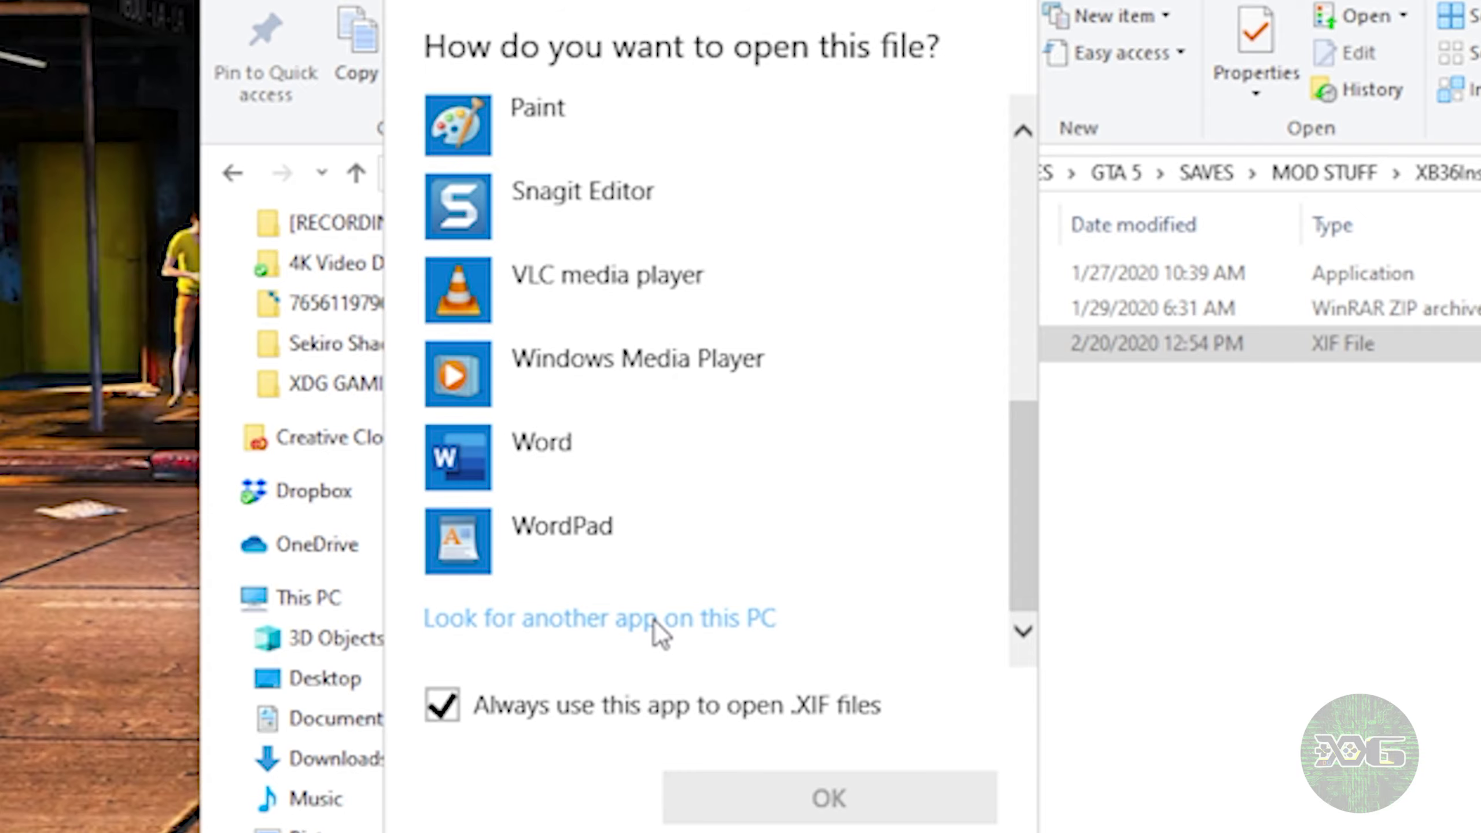
scroll(651, 588, "down", 1)
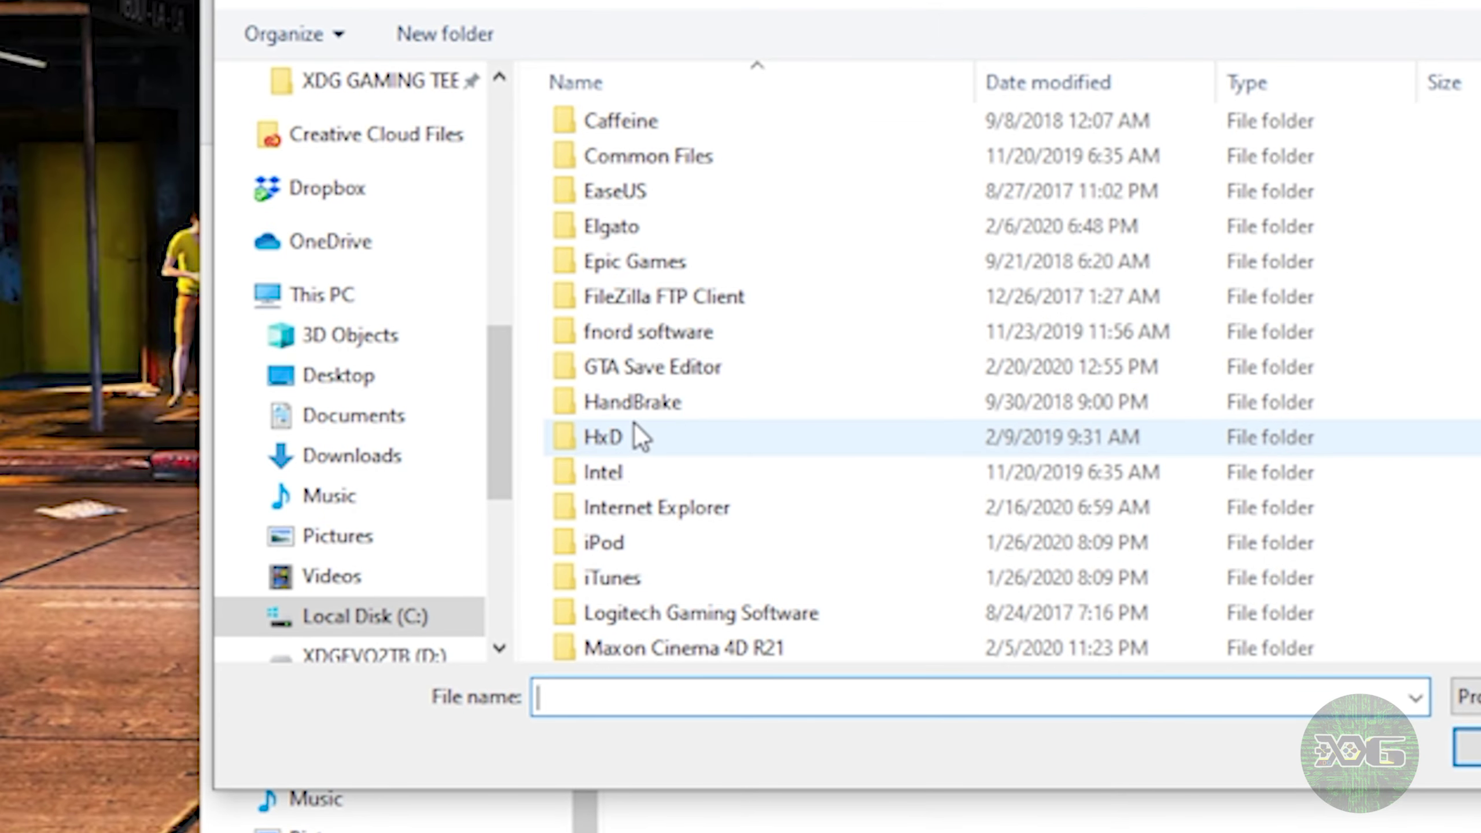
double_click(650, 373)
double_click(693, 139)
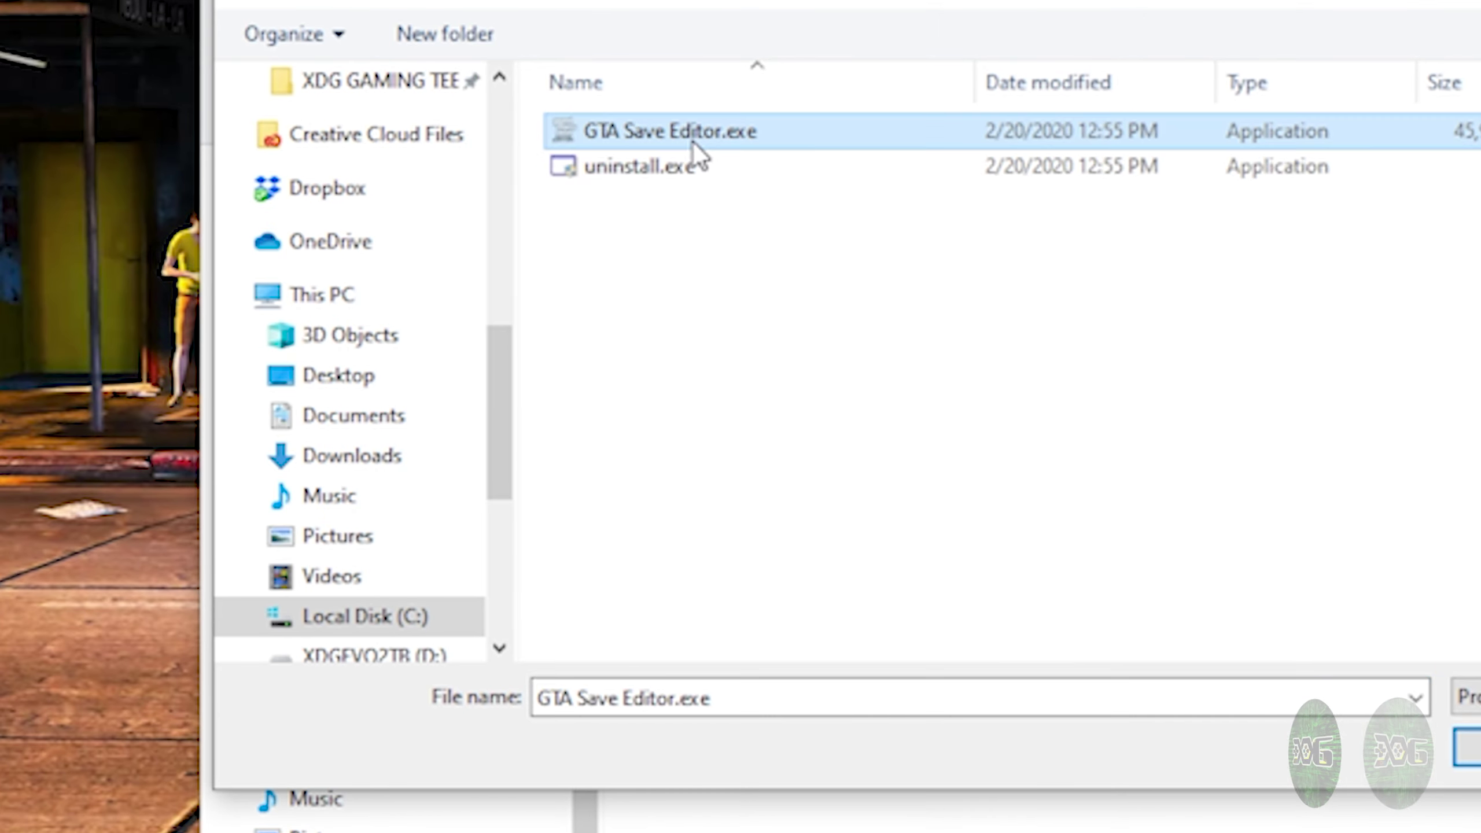